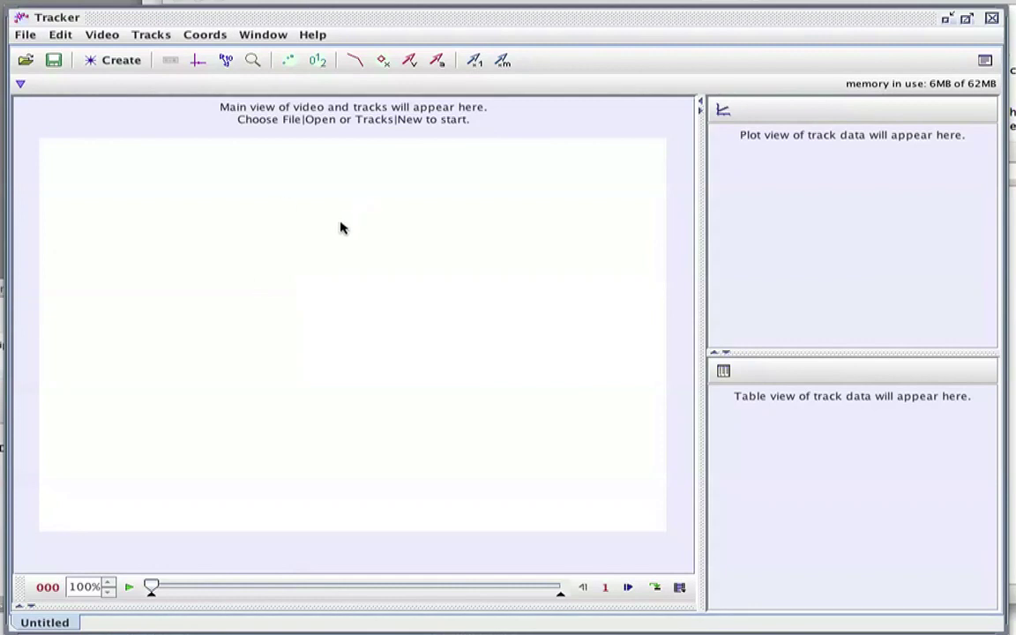
# Import landingplane1.mov via Video > Import and scroll the view right to show the plane.
pyautogui.click(106, 39)
pyautogui.click(114, 52)
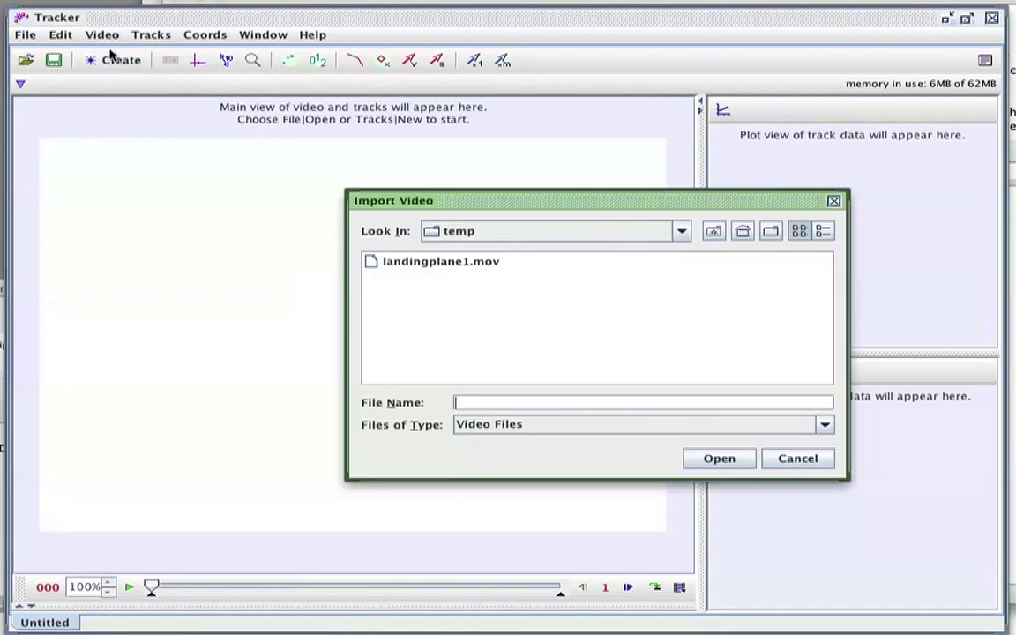
pyautogui.doubleClick(431, 262)
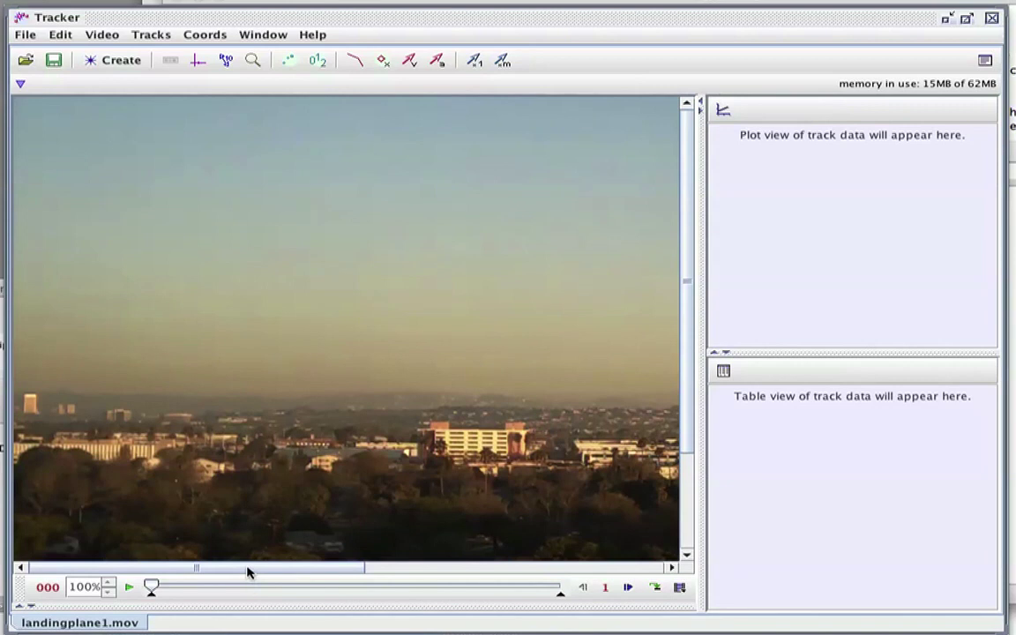
pyautogui.moveTo(247, 572); pyautogui.dragTo(550, 558)
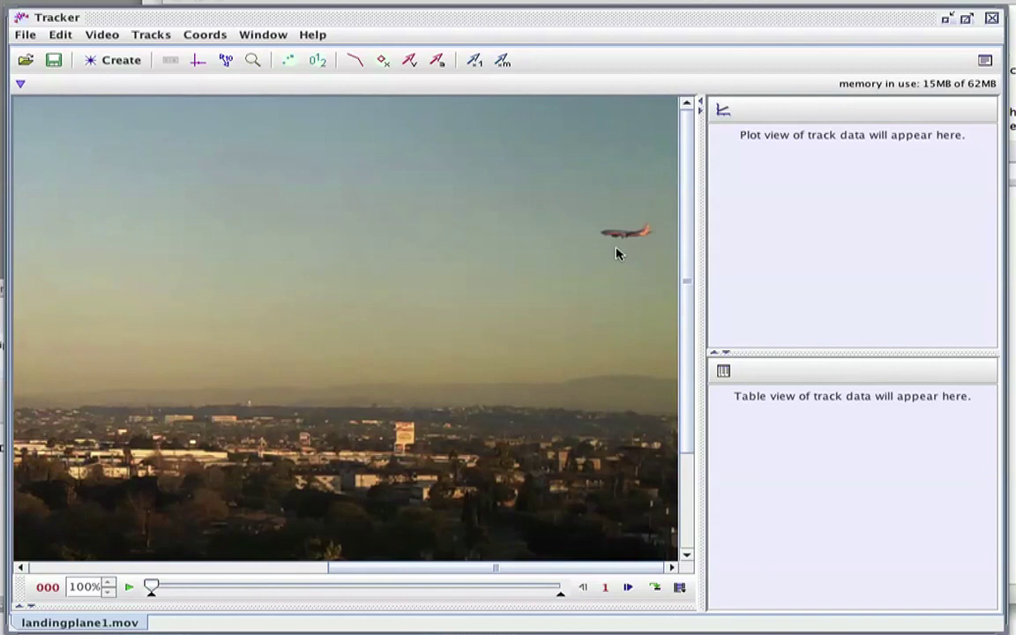
# Create a calibration measuring tape and move it beside the landing plane.
pyautogui.click(228, 61)
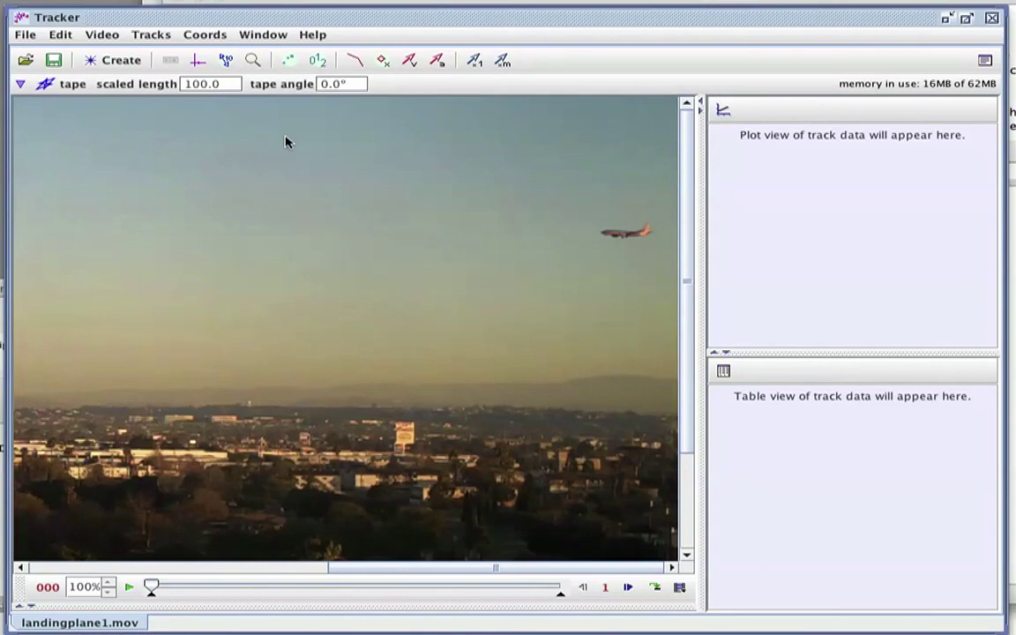
pyautogui.moveTo(385, 574); pyautogui.dragTo(204, 564)
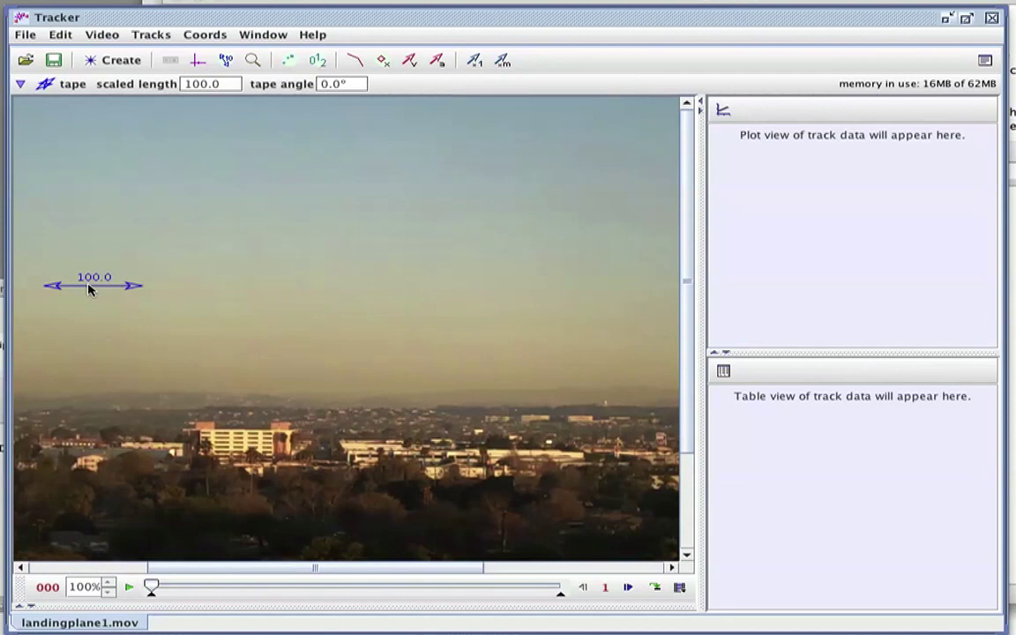
pyautogui.moveTo(89, 288); pyautogui.dragTo(554, 289)
pyautogui.moveTo(317, 567); pyautogui.dragTo(465, 556)
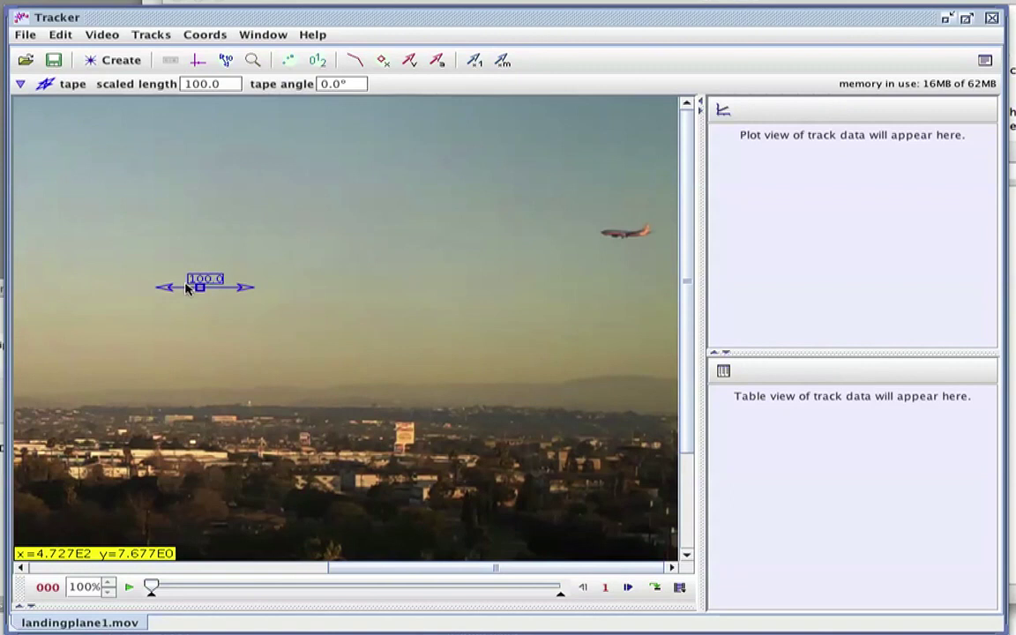
pyautogui.moveTo(188, 287); pyautogui.dragTo(590, 254)
# Zoom the video to 4.0x and stretch the tape from the plane's nose to its tail.
pyautogui.rightClick(393, 280)
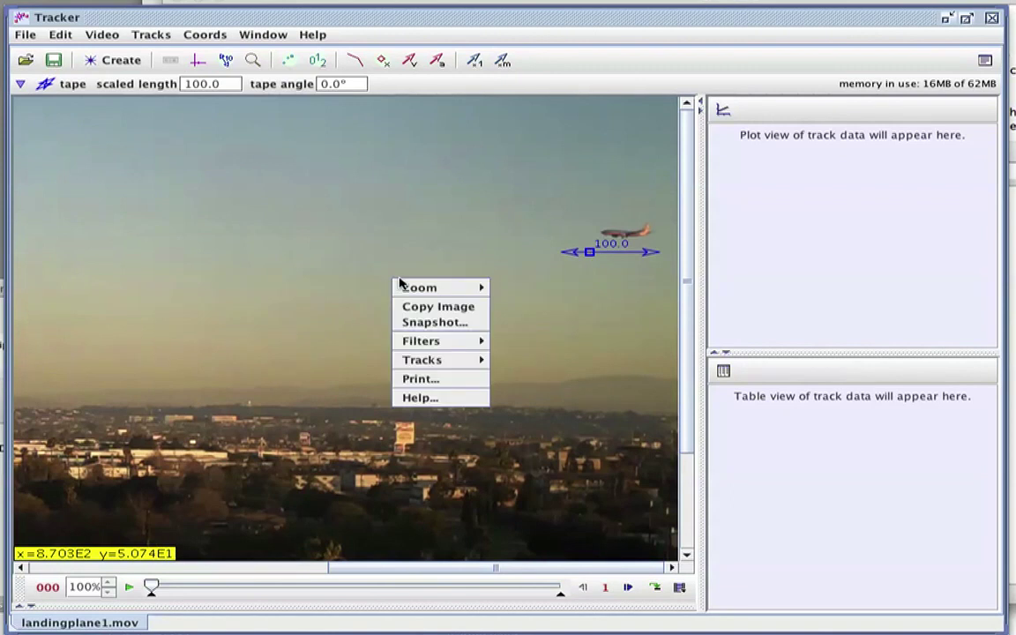
pyautogui.moveTo(434, 288)
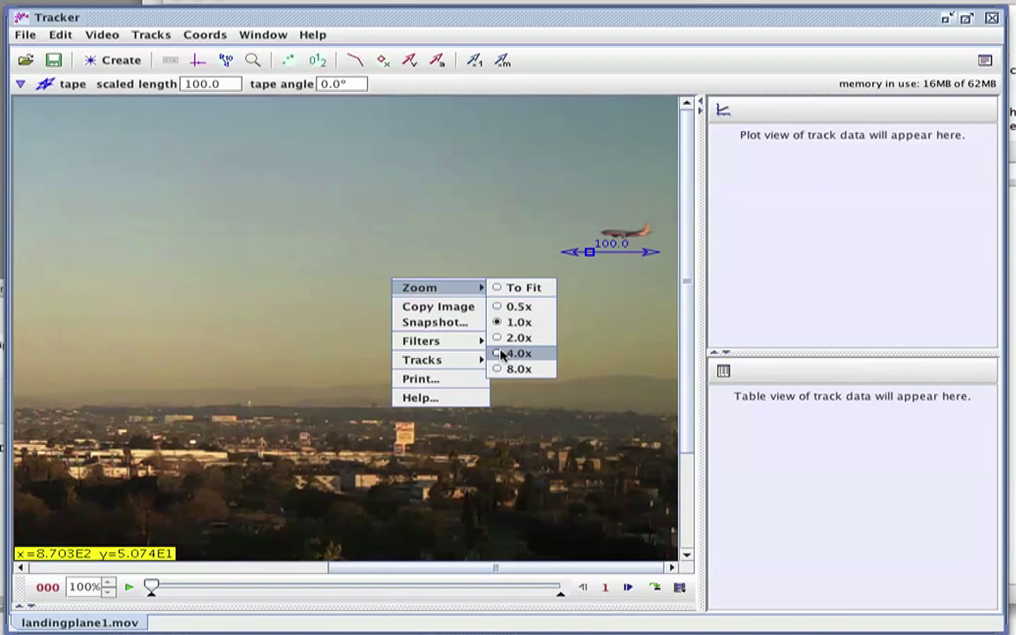
pyautogui.click(501, 353)
pyautogui.moveTo(502, 569); pyautogui.dragTo(647, 569)
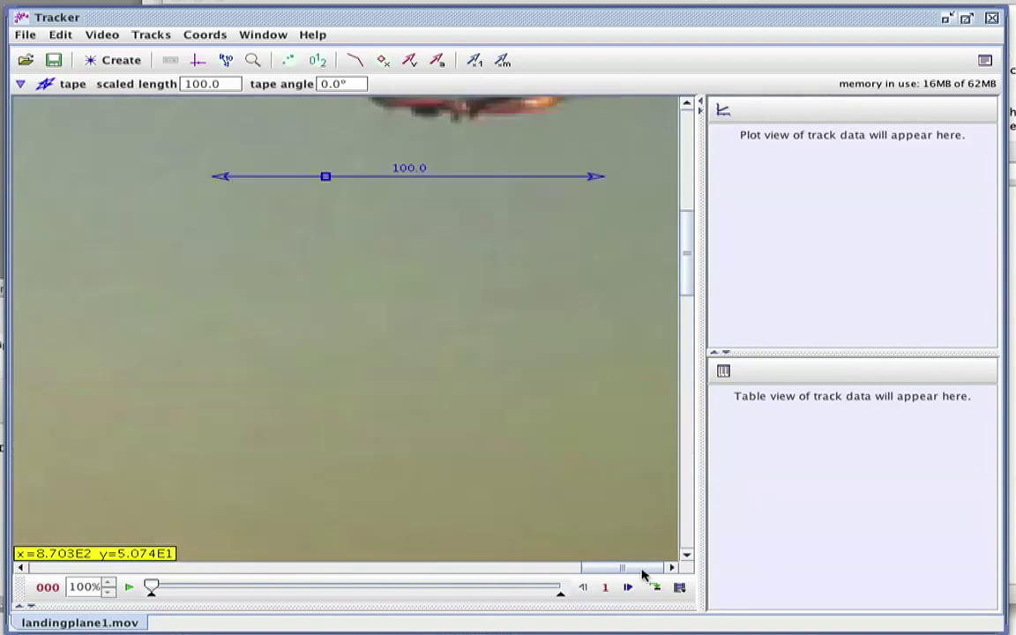
pyautogui.scroll(1, 505, 401)
pyautogui.scroll(2, 506, 401)
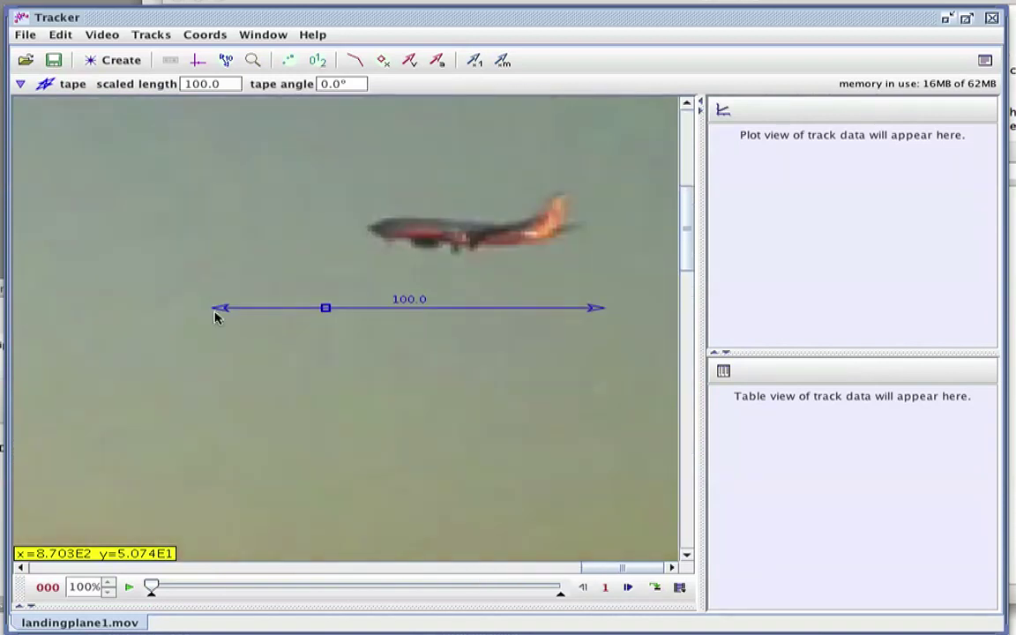
pyautogui.moveTo(218, 315); pyautogui.dragTo(372, 234)
pyautogui.moveTo(597, 307); pyautogui.dragTo(556, 236)
# Set the tape length to 30.50 and return the video zoom to 1.0x.
pyautogui.click(463, 223)
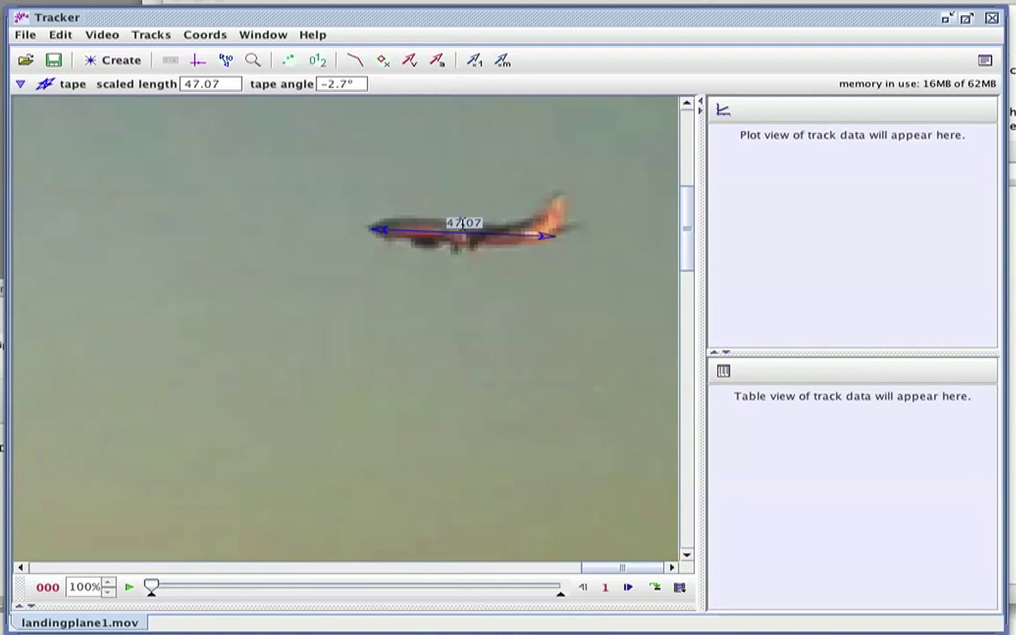
pyautogui.write('30.50')
pyautogui.press('Return')
pyautogui.rightClick(234, 325)
pyautogui.moveTo(247, 330)
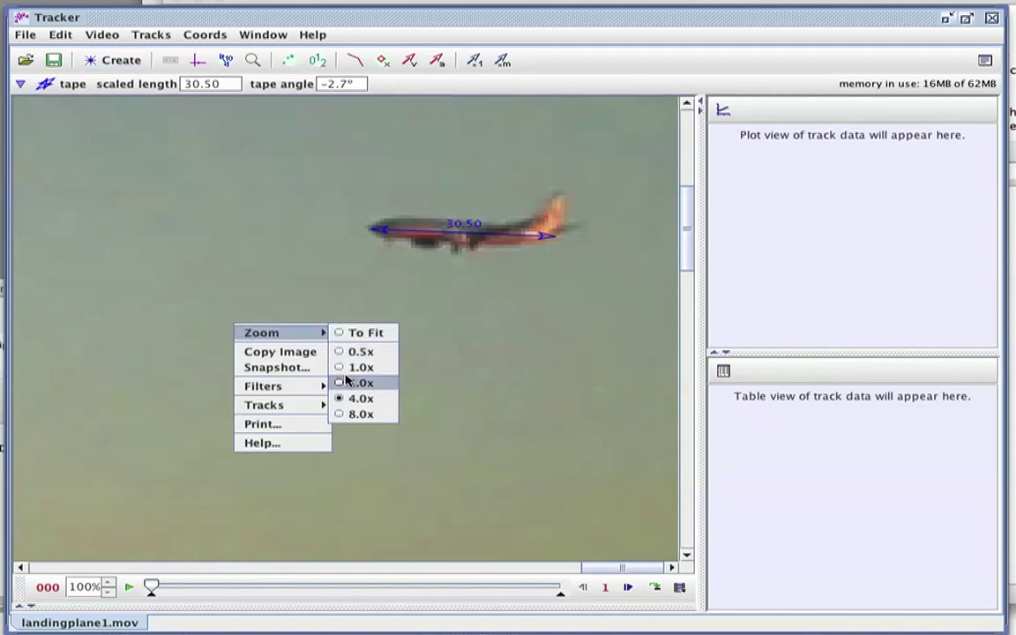
pyautogui.click(349, 368)
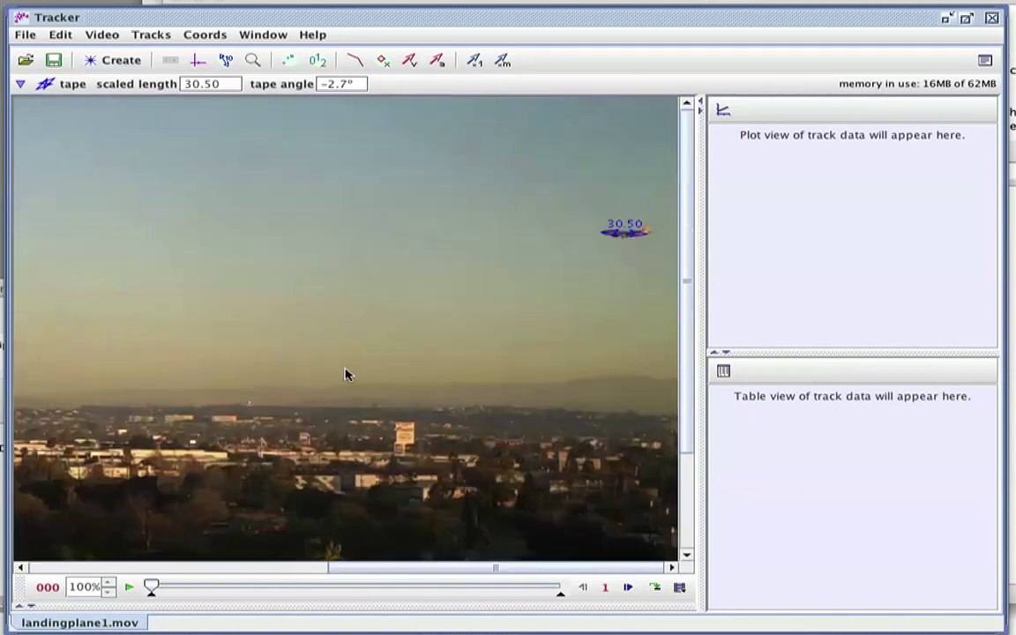
# Add a Point Mass track named mass A from Tracks > New and open its track menu.
pyautogui.click(154, 38)
pyautogui.moveTo(157, 53)
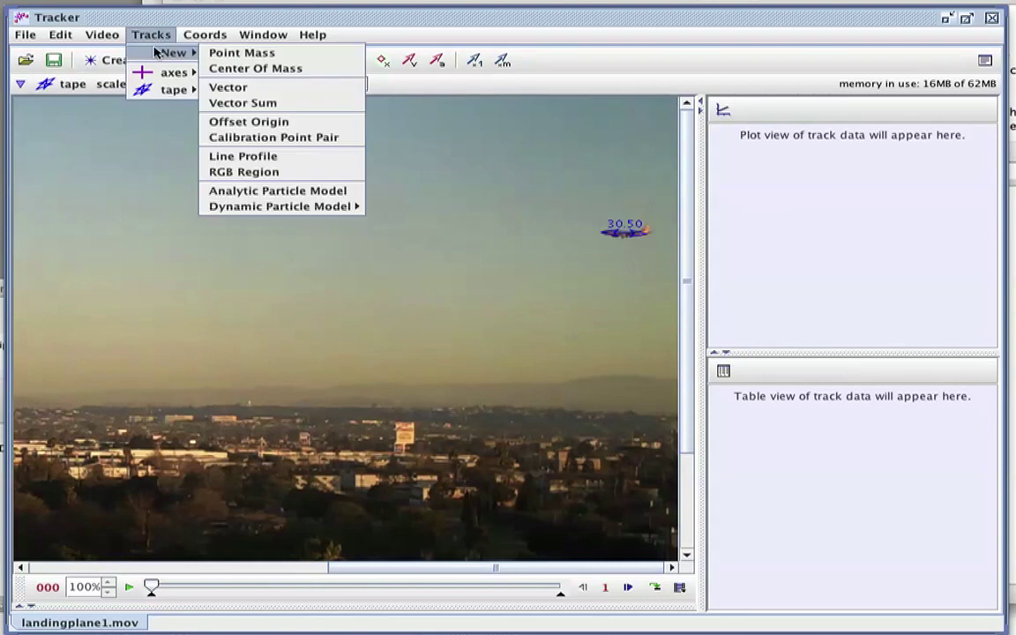
pyautogui.click(235, 55)
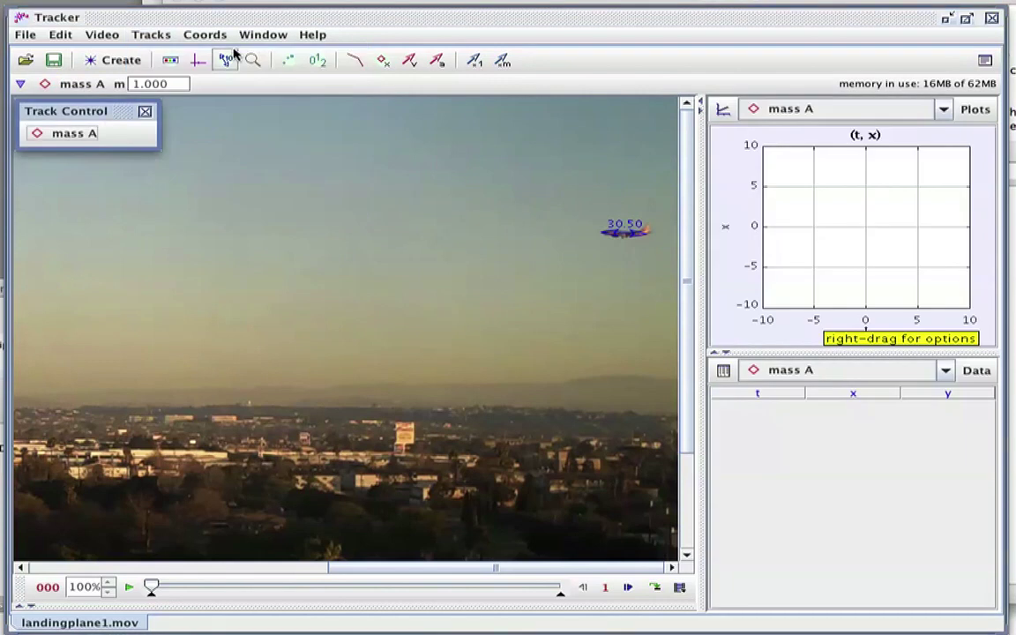
pyautogui.click(57, 134)
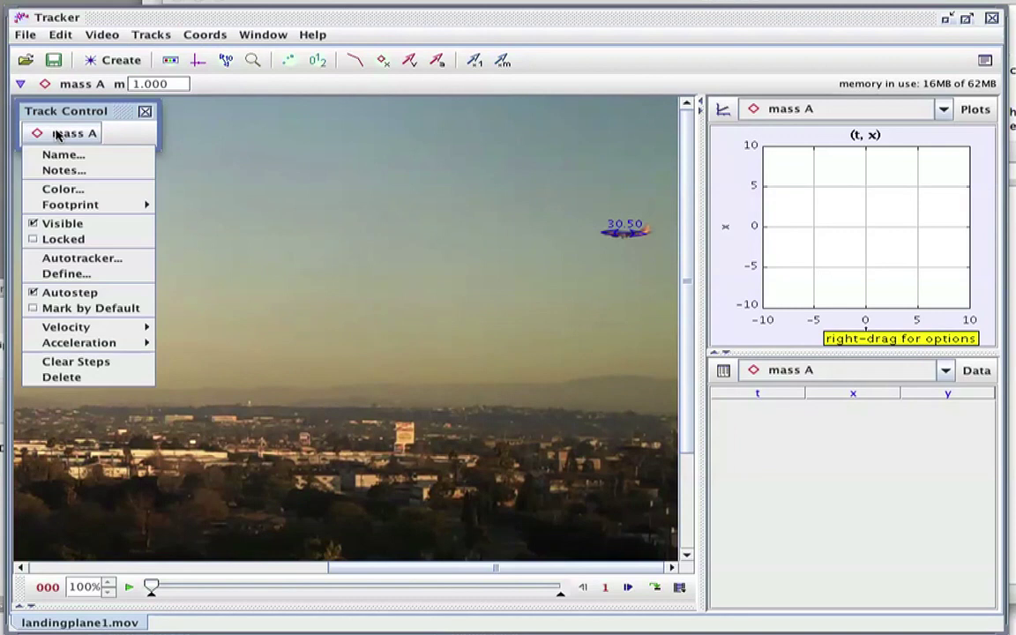
# Open the Autotracker for mass A and fit an oval mask centered over the plane.
pyautogui.click(82, 259)
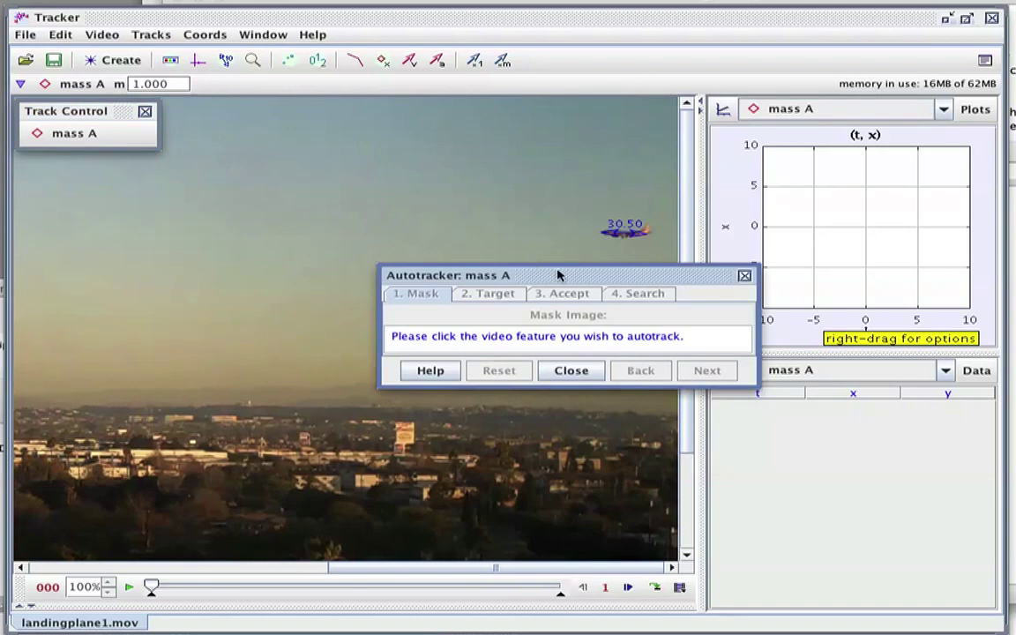
pyautogui.moveTo(559, 275); pyautogui.dragTo(388, 328)
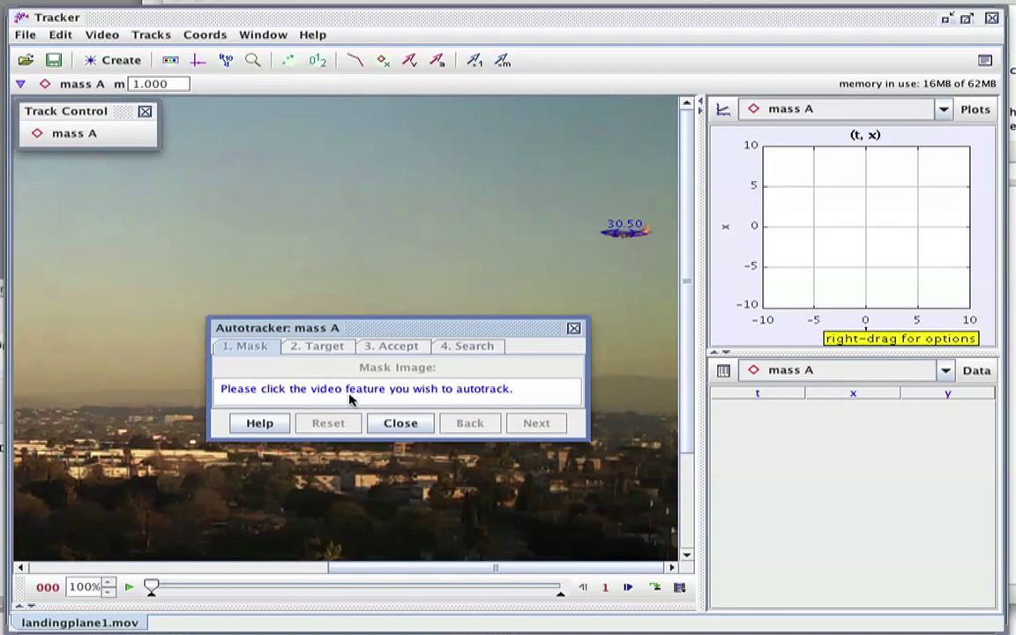
pyautogui.click(624, 237)
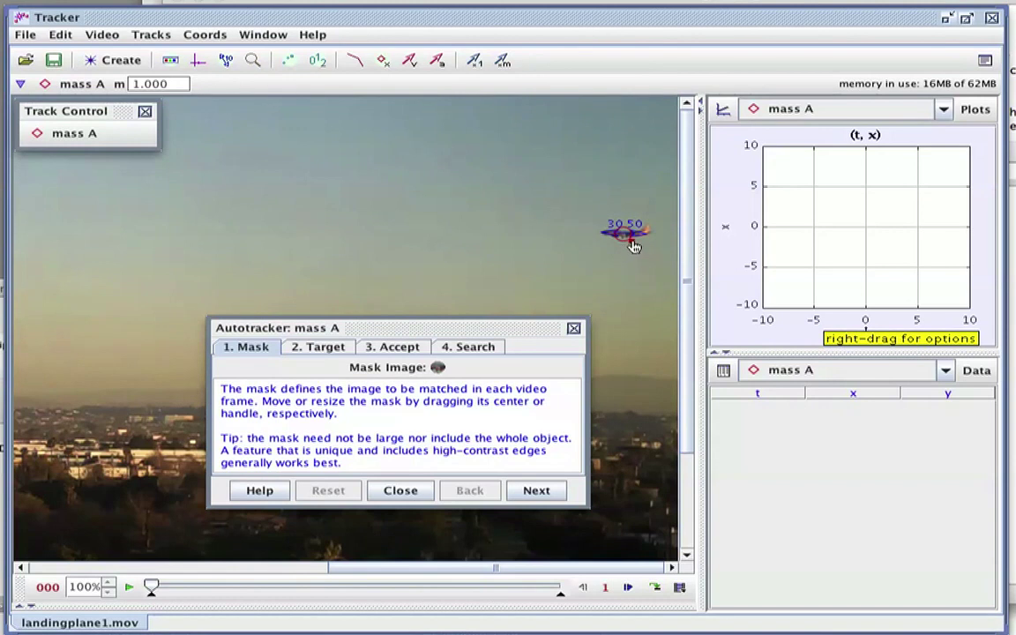
pyautogui.moveTo(632, 245); pyautogui.dragTo(654, 244)
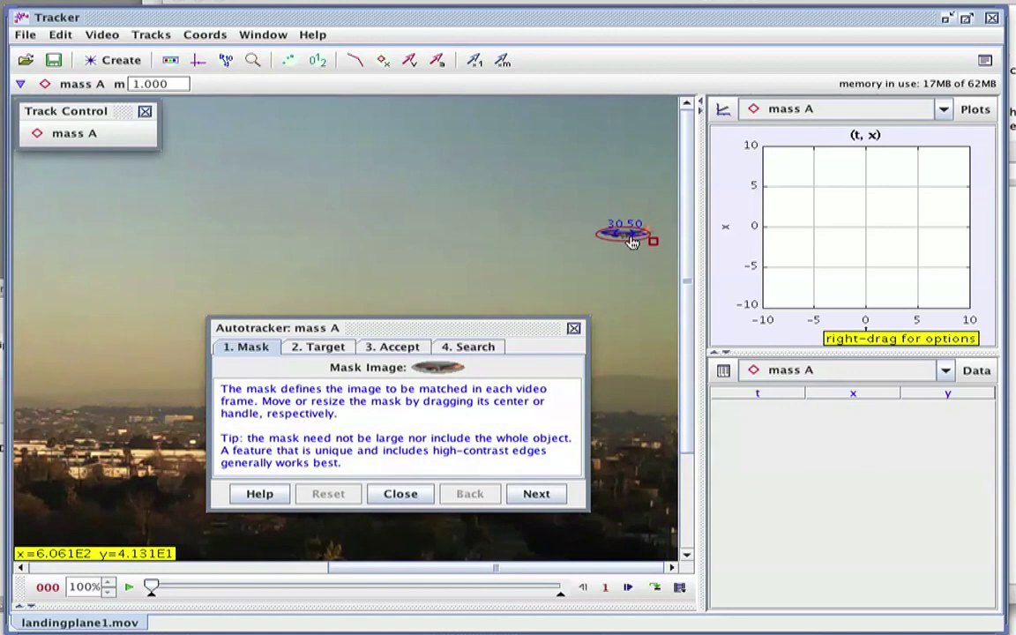
pyautogui.moveTo(644, 234)
pyautogui.mouseDown()
pyautogui.moveTo(632, 240)
pyautogui.moveTo(653, 237)
pyautogui.moveTo(658, 248)
pyautogui.moveTo(636, 230)
pyautogui.mouseUp()
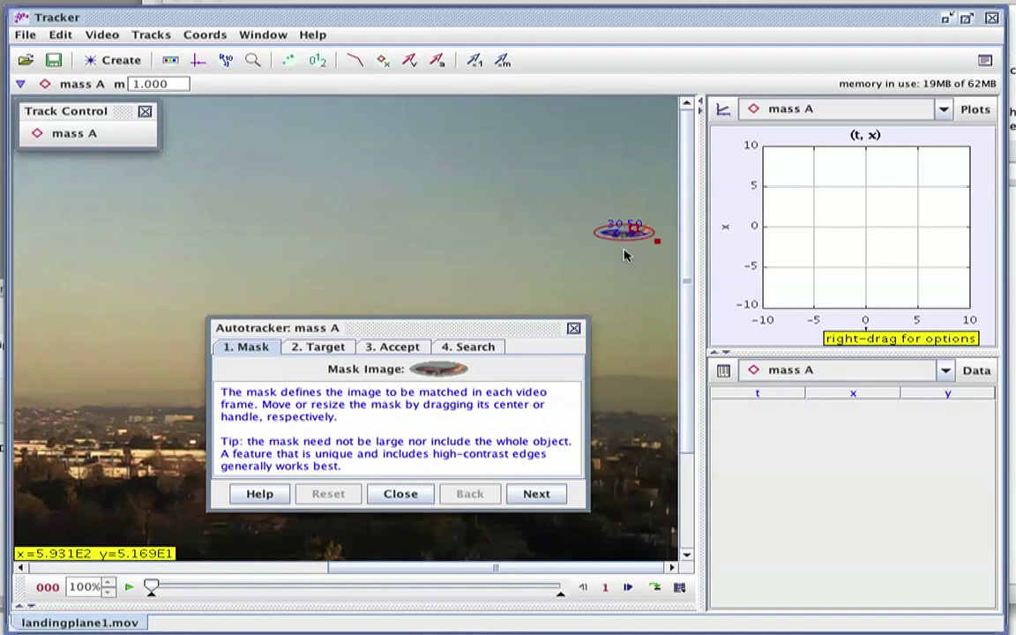
# Step past the Target stage, drag Accept Scores down to 1, and advance to Search.
pyautogui.click(538, 494)
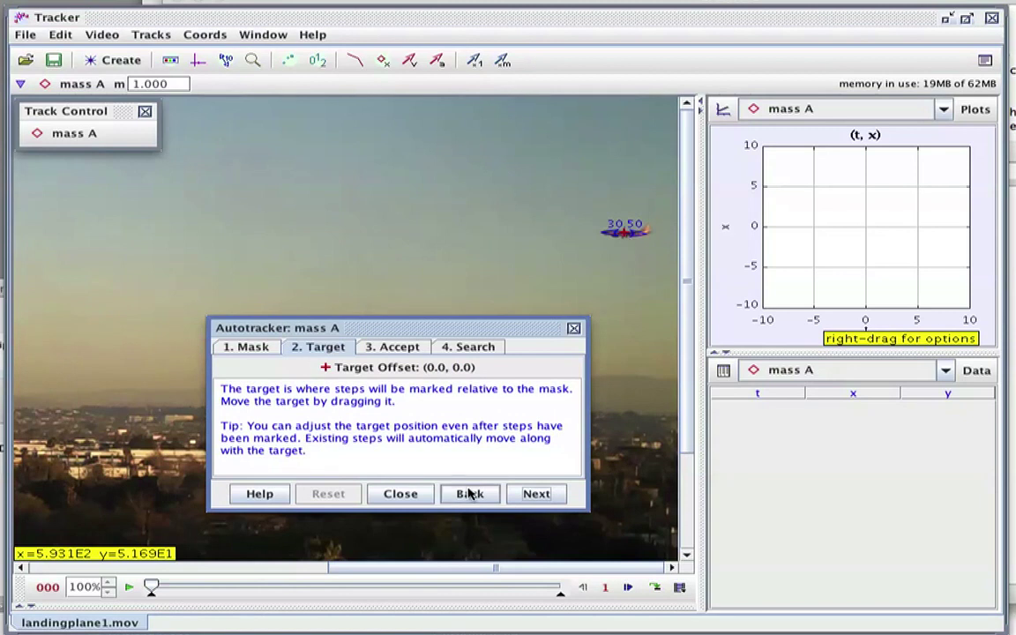
pyautogui.click(534, 494)
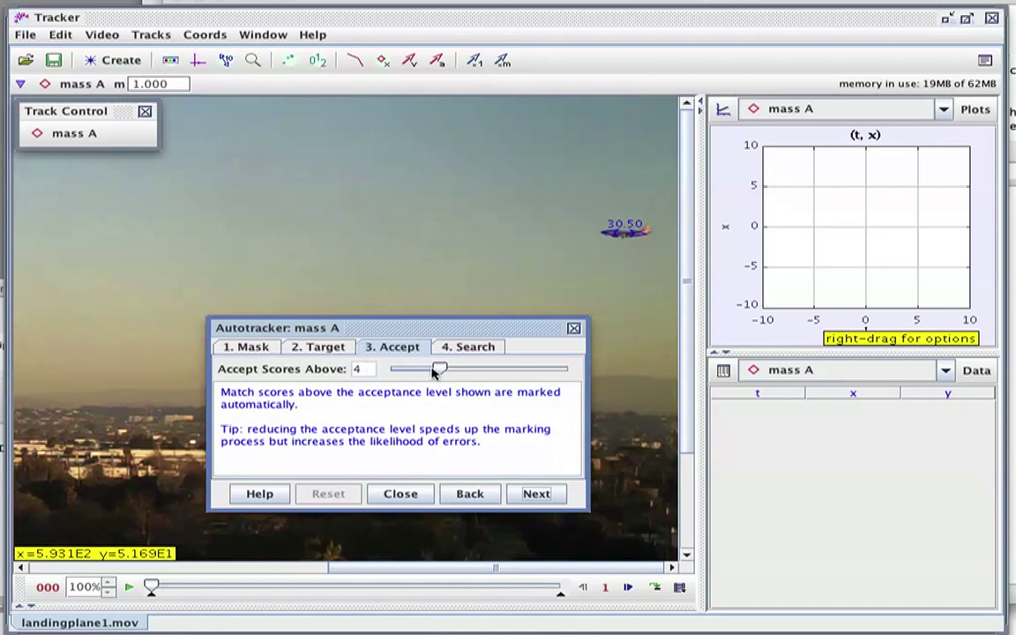
pyautogui.moveTo(440, 369); pyautogui.dragTo(396, 376)
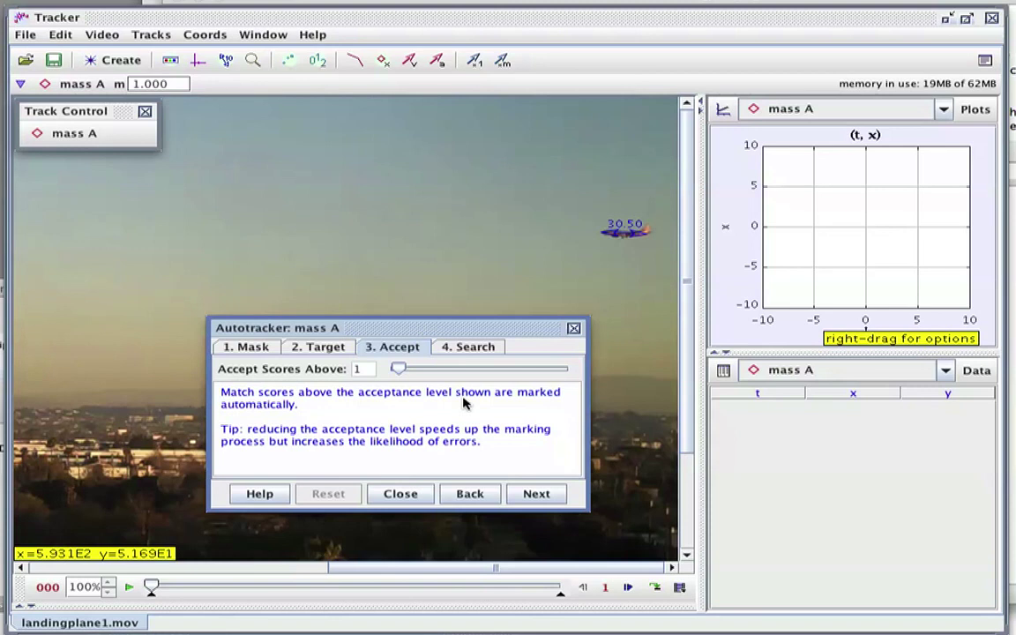
pyautogui.click(535, 494)
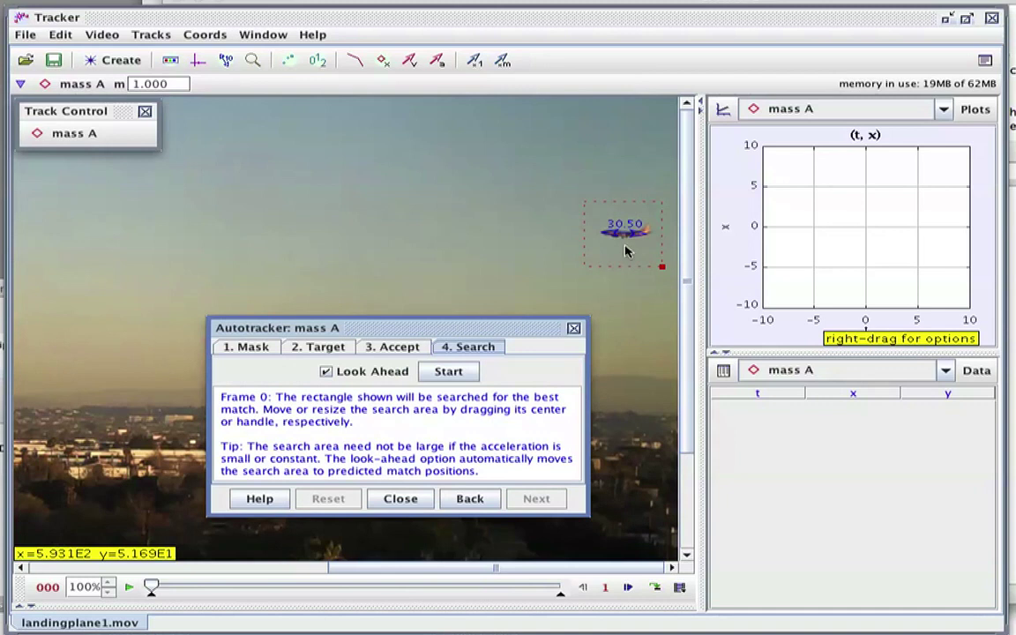
# Start autotracking the plane with Look Ahead enabled.
pyautogui.click(467, 376)
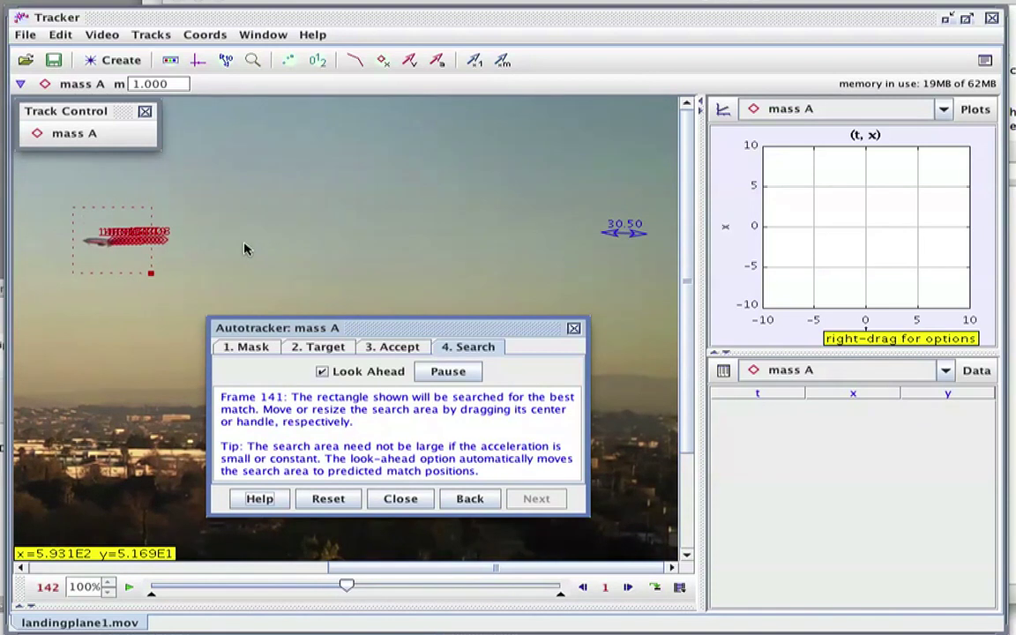
# Let the autotracker run through frame 299, then bring up the x-versus-t graph's context menu.
pyautogui.moveTo(405, 569); pyautogui.dragTo(123, 569)
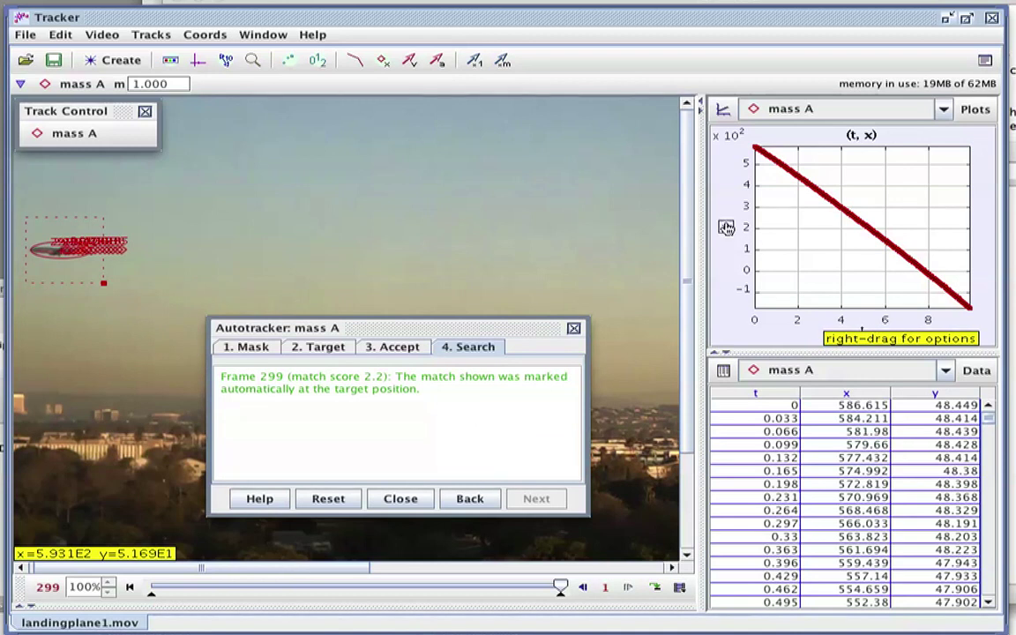
pyautogui.rightClick(818, 241)
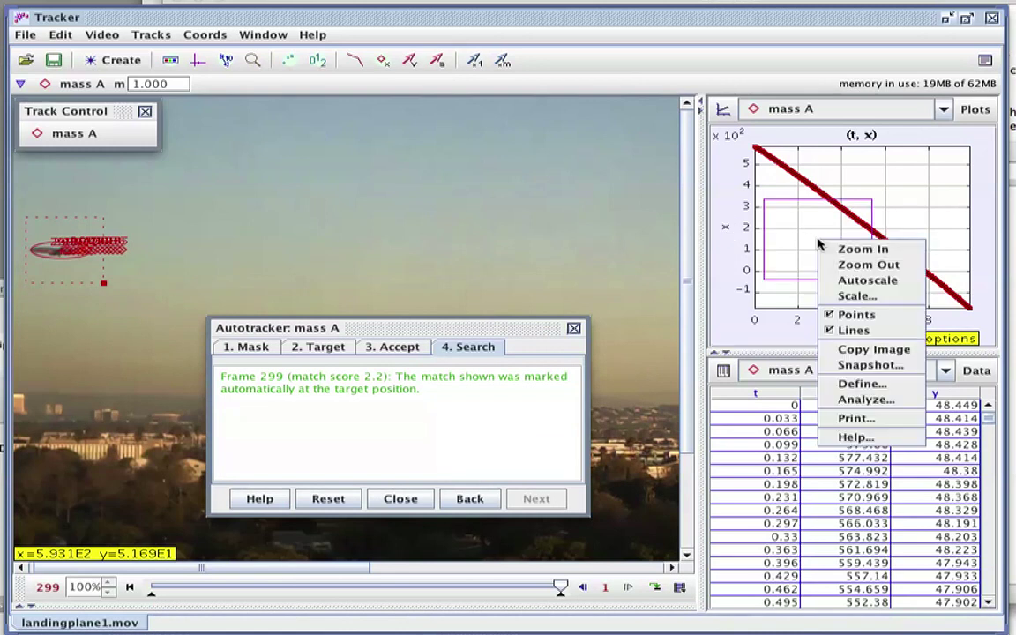
# Autofit a Parabola to the x–t data in Data Tool (a=-0.7663, b=-68.89, c=586.9).
pyautogui.click(854, 401)
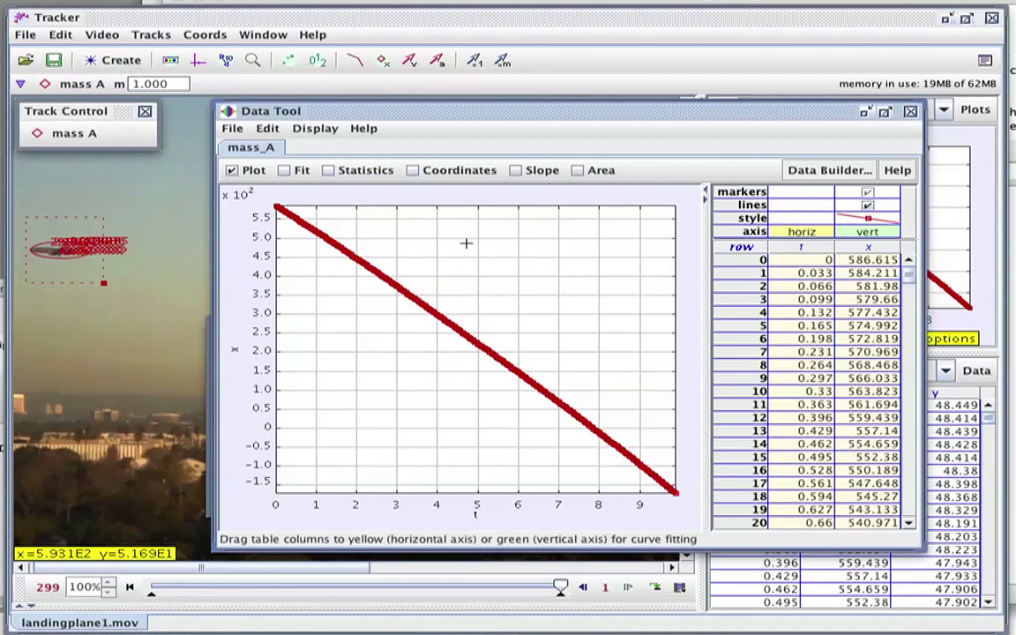
pyautogui.click(283, 171)
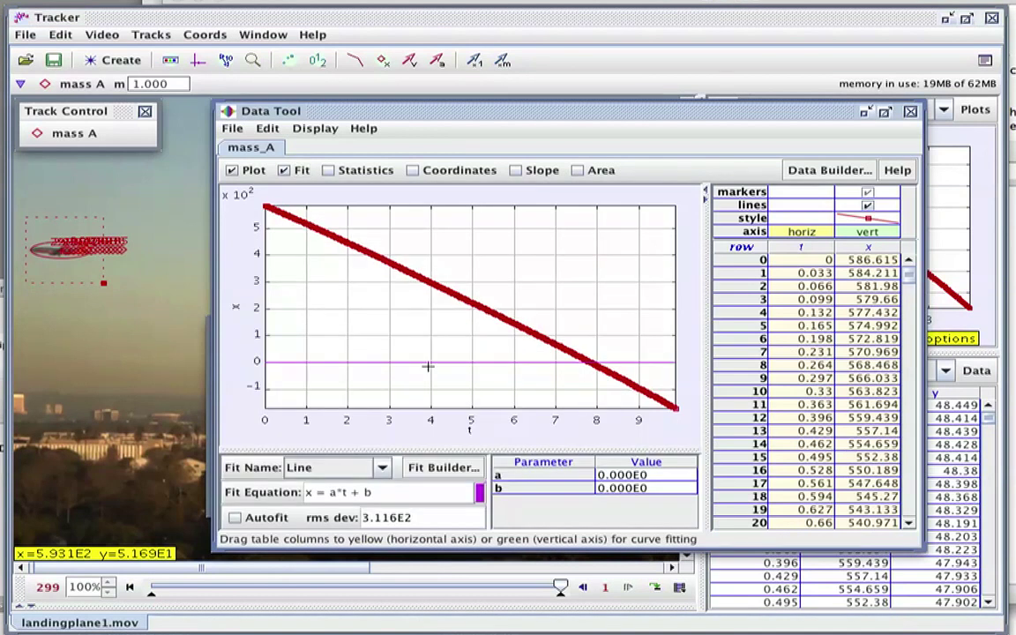
pyautogui.click(351, 468)
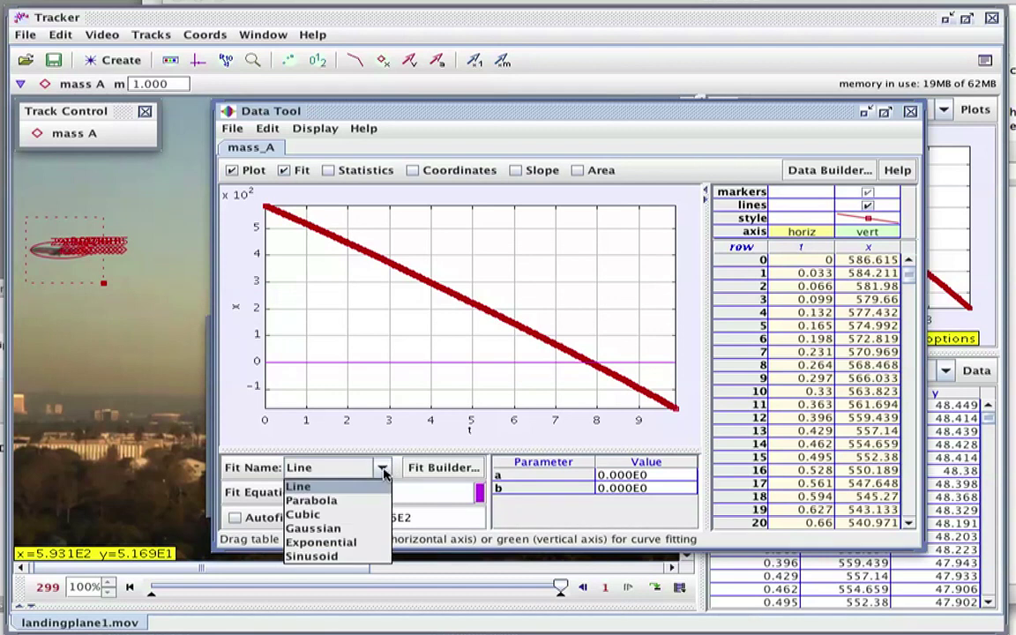
pyautogui.click(344, 501)
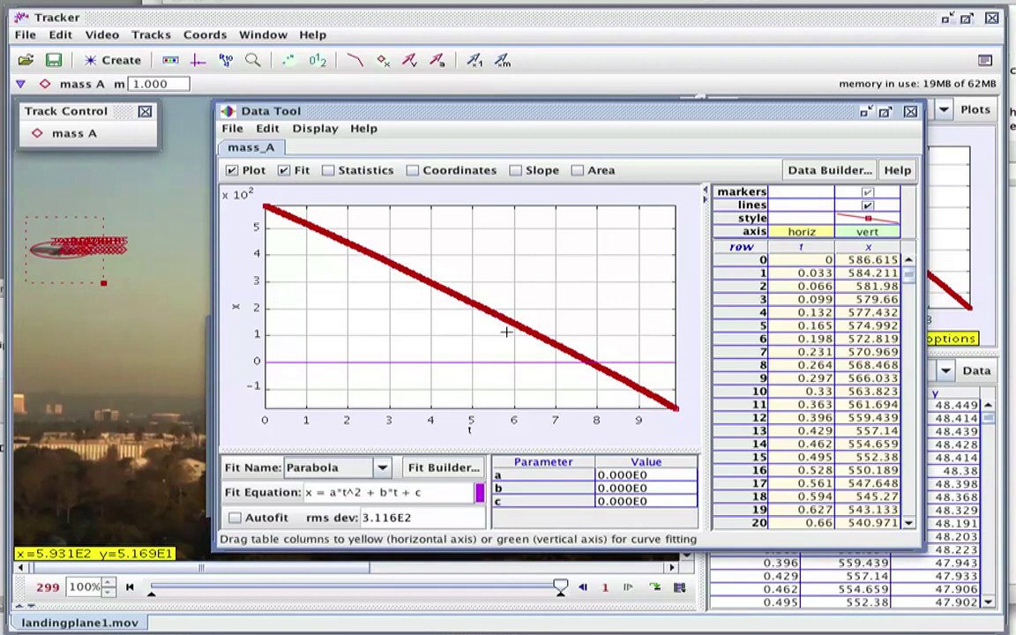
pyautogui.click(235, 519)
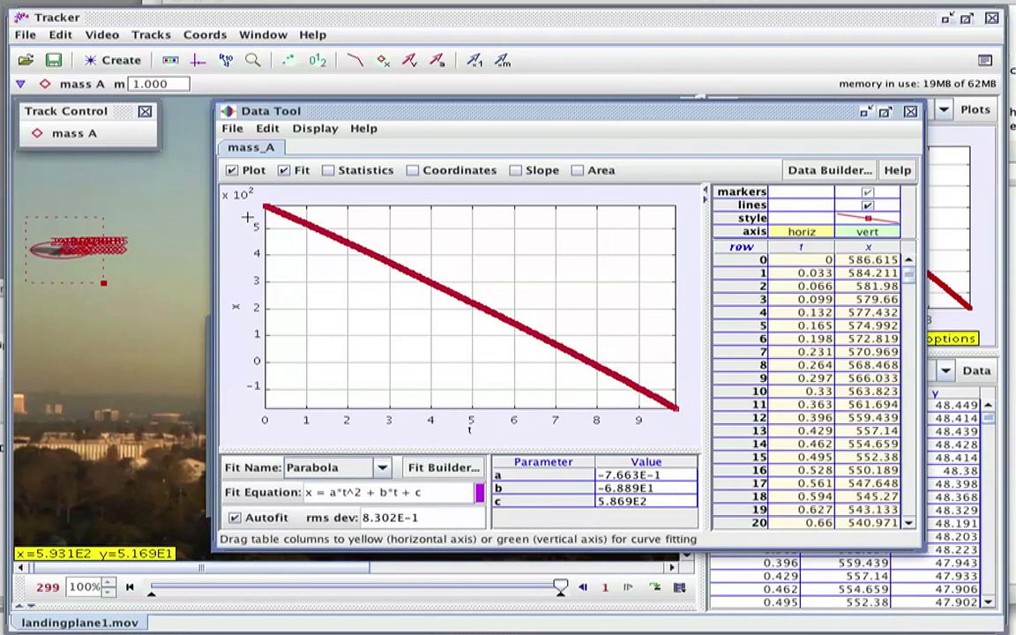